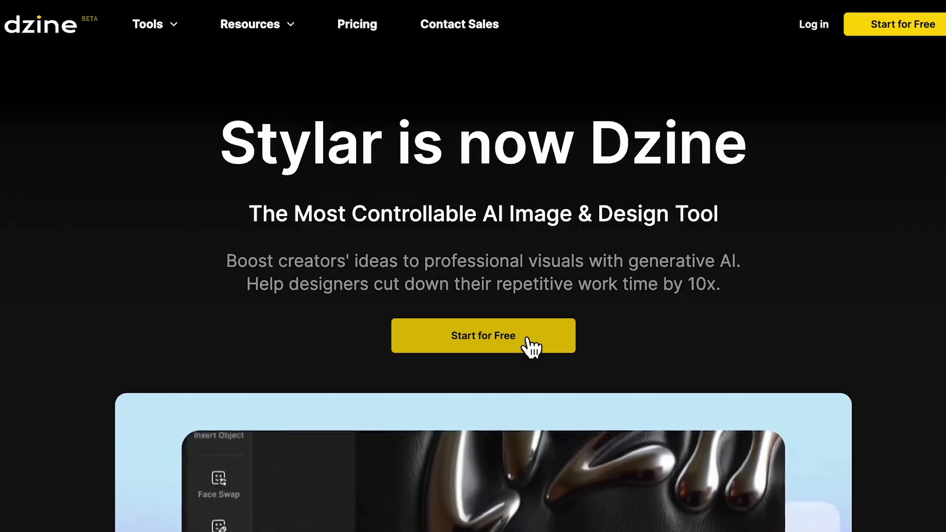
Step: Start a new Dzine project named Product Photo at 1:1 (1536 × 1536)
{"action": "left_click", "coordinate": [527, 336]}
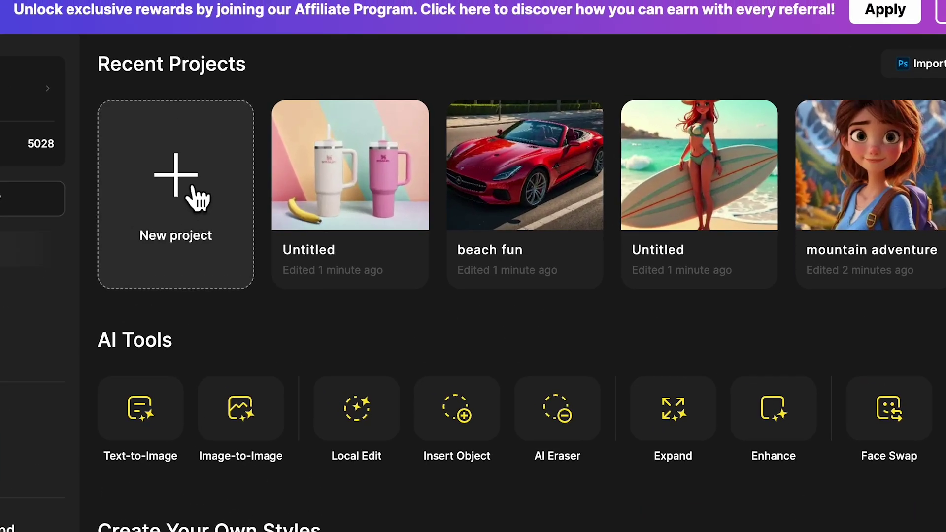
{"action": "left_click", "coordinate": [197, 197]}
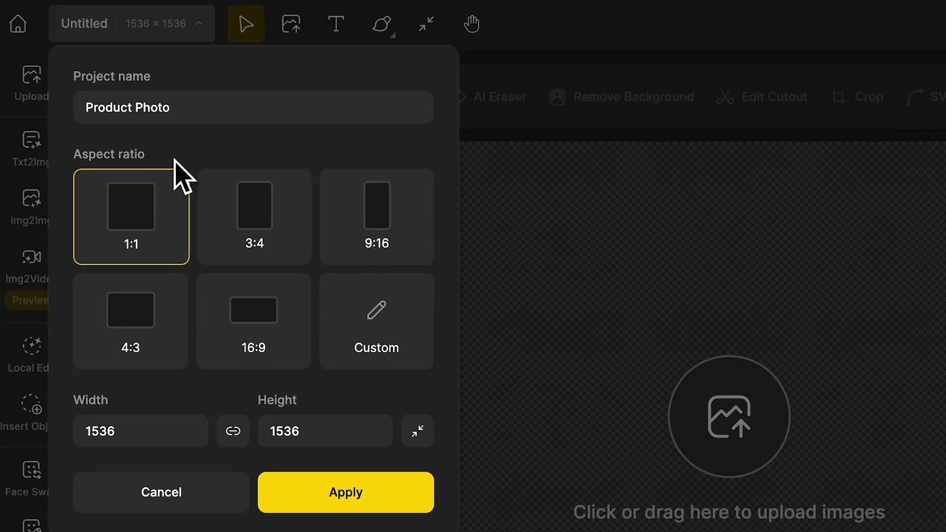
{"action": "left_click", "coordinate": [356, 508]}
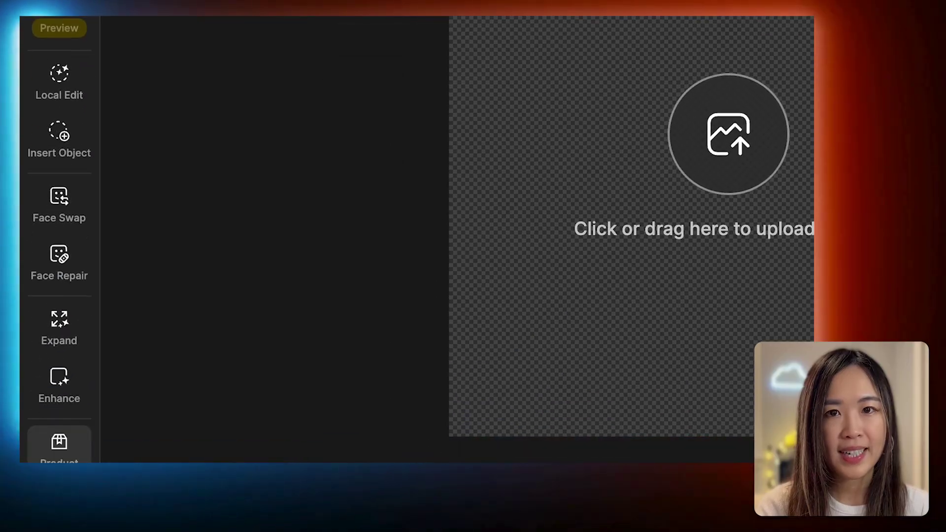
Step: Upload the orange juice carton image to Product Background, getting a background-removed cutout
{"action": "mouse_move", "coordinate": [58, 531]}
{"action": "left_click", "coordinate": [76, 414]}
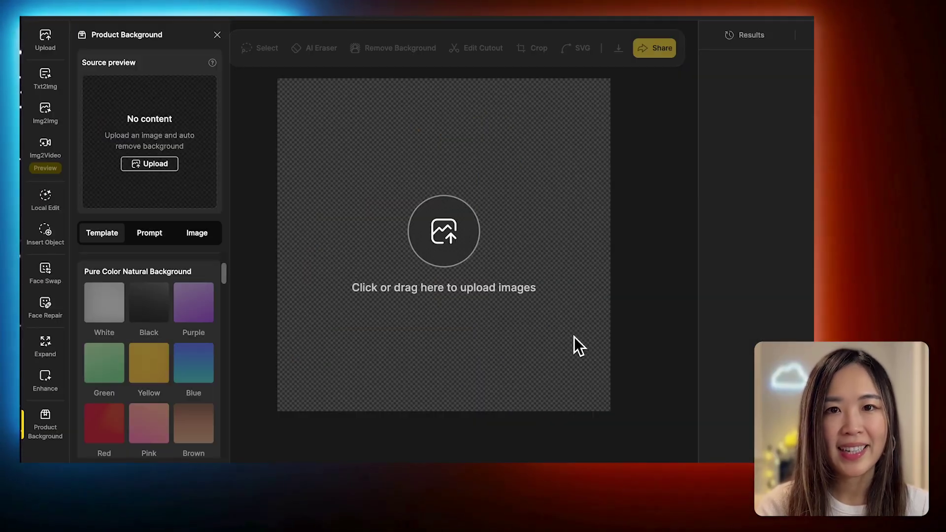
{"action": "left_click", "coordinate": [168, 167]}
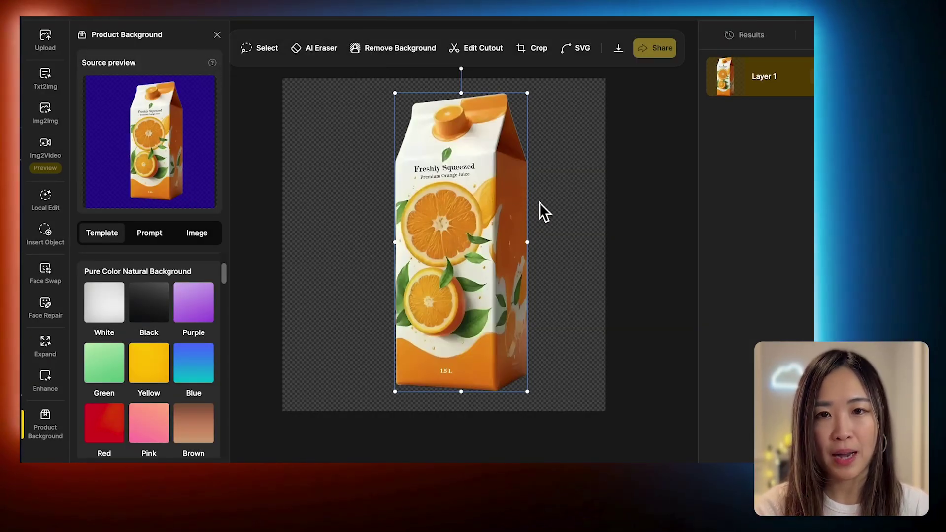
{"action": "scroll", "coordinate": [539, 202], "scroll_direction": "up", "scroll_amount": 5}
{"action": "scroll", "coordinate": [539, 202], "scroll_direction": "down", "scroll_amount": 3}
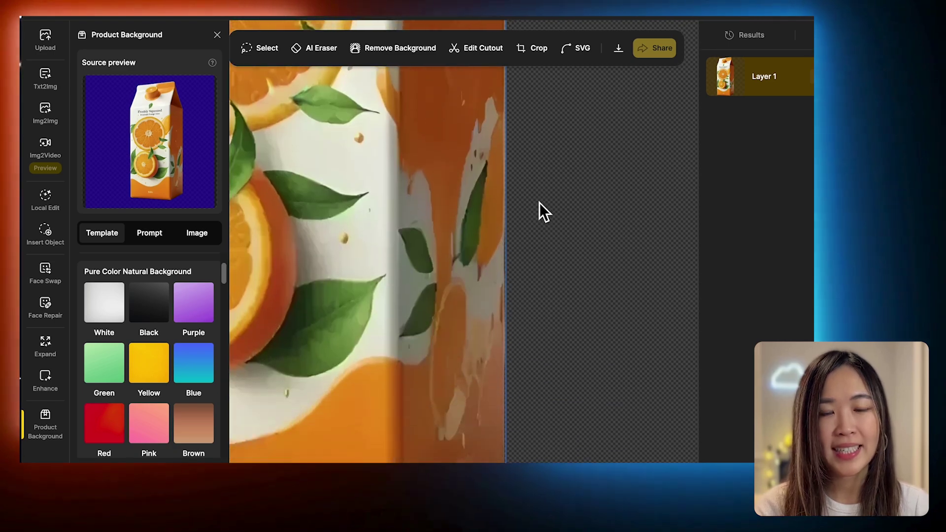
{"action": "scroll", "coordinate": [540, 203], "scroll_direction": "down", "scroll_amount": 5}
{"action": "scroll", "coordinate": [539, 202], "scroll_direction": "left", "scroll_amount": 5}
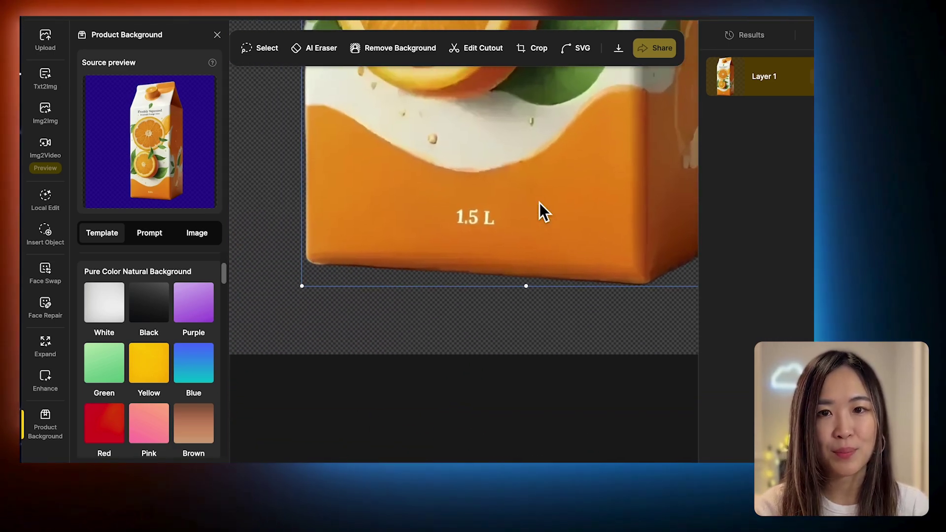
{"action": "scroll", "coordinate": [540, 202], "scroll_direction": "up", "scroll_amount": 10}
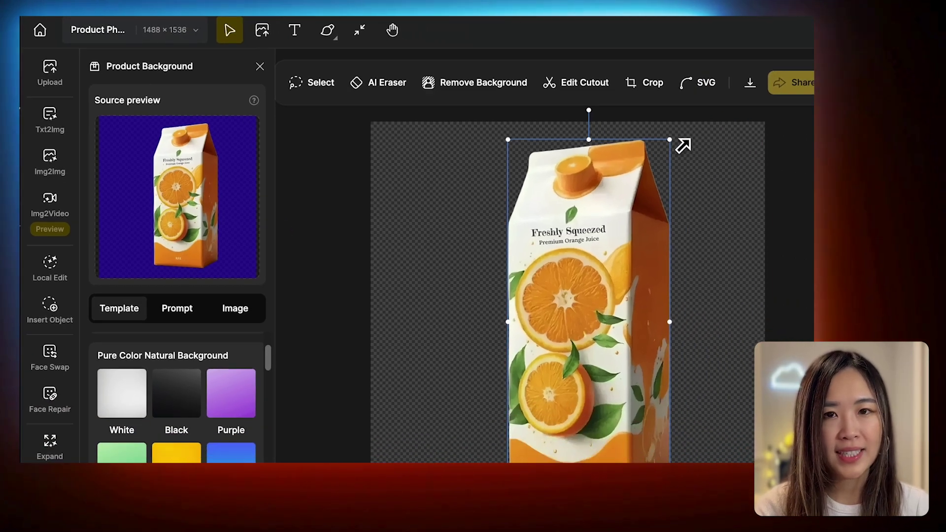
Step: Shrink the carton with its corner handles and shift it up-left on the canvas
{"action": "left_click", "coordinate": [777, 159]}
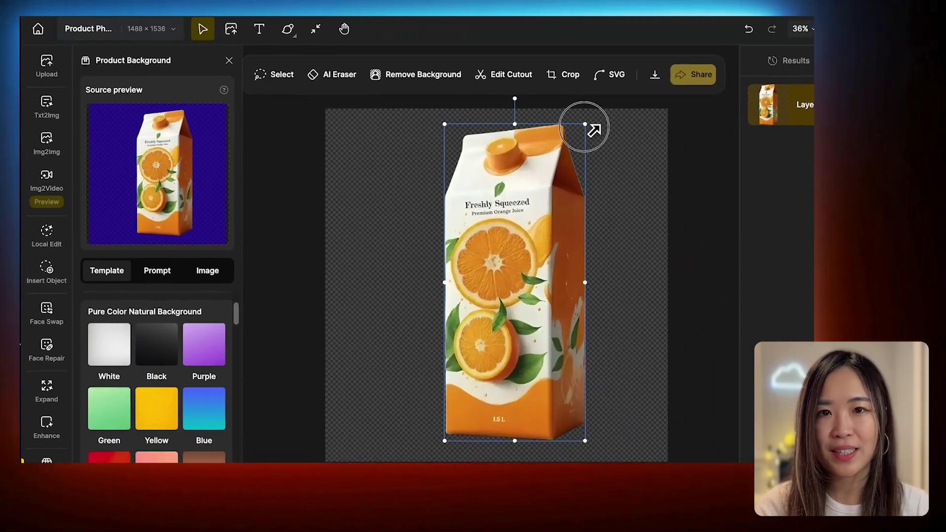
{"action": "left_click_drag", "start_coordinate": [585, 125], "coordinate": [559, 157]}
{"action": "left_click_drag", "start_coordinate": [536, 250], "coordinate": [489, 225]}
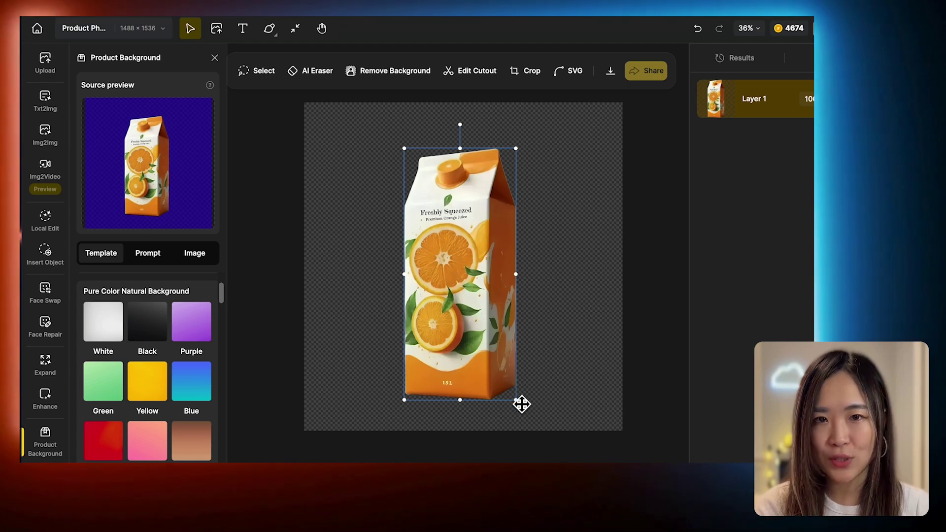
{"action": "left_click_drag", "start_coordinate": [516, 400], "coordinate": [515, 398]}
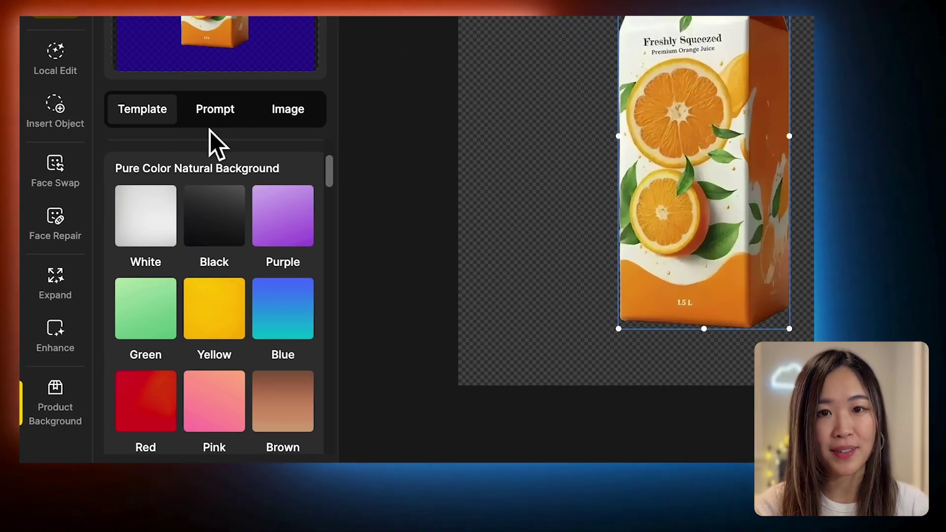
Step: Generate the carton on the Purple tile from the Pure Color Natural Background templates
{"action": "left_click", "coordinate": [215, 115]}
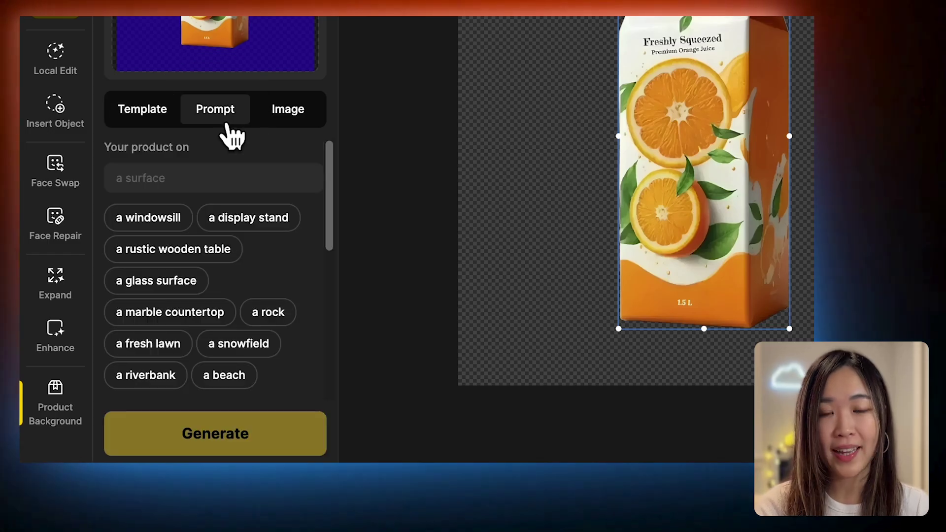
{"action": "left_click", "coordinate": [303, 118]}
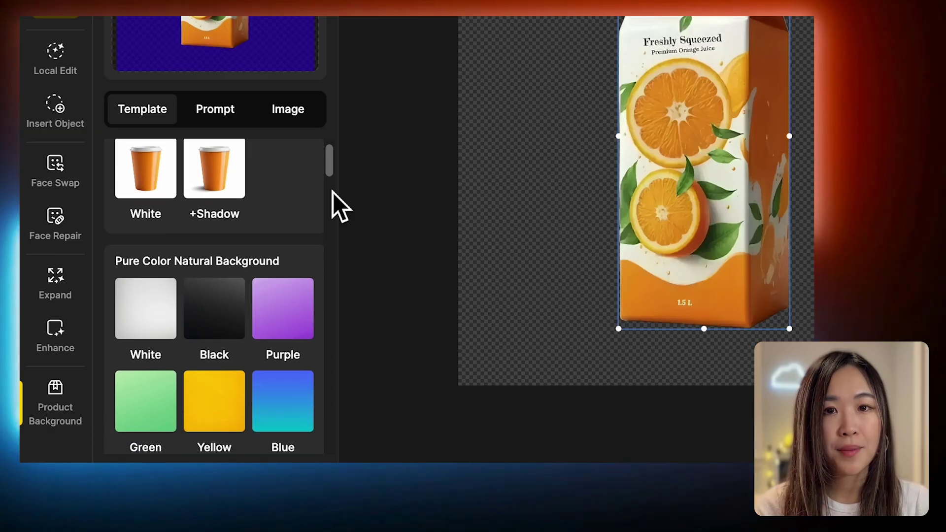
{"action": "scroll", "coordinate": [333, 192], "scroll_direction": "down", "scroll_amount": 10}
{"action": "scroll", "coordinate": [333, 192], "scroll_direction": "down", "scroll_amount": 15}
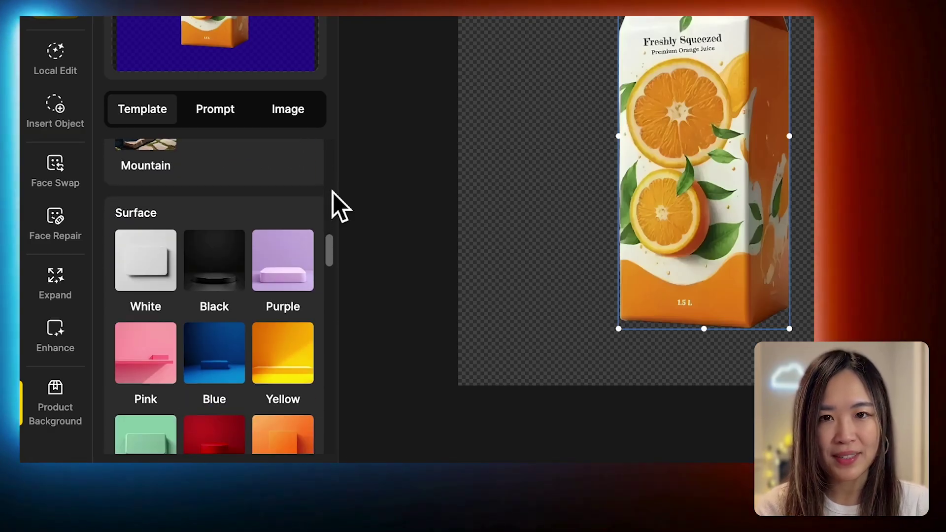
{"action": "scroll", "coordinate": [333, 193], "scroll_direction": "down", "scroll_amount": 10}
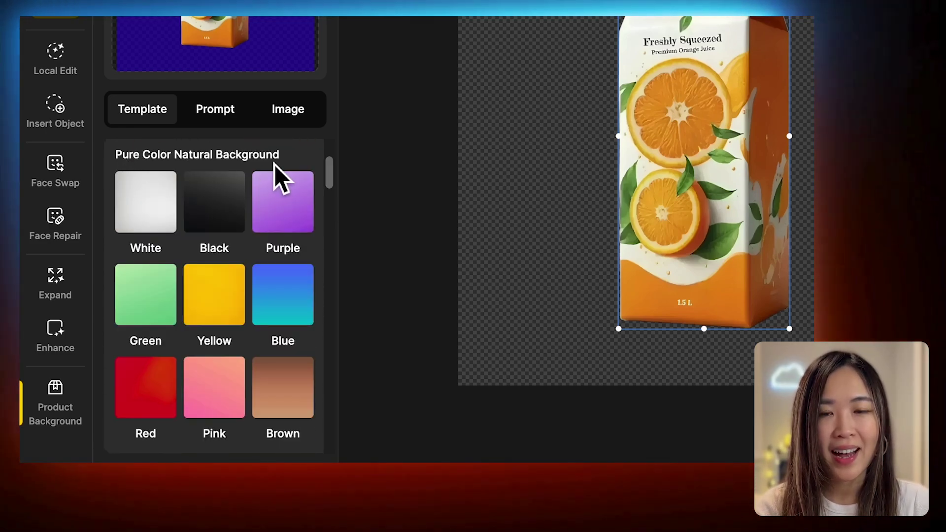
{"action": "left_click", "coordinate": [309, 224]}
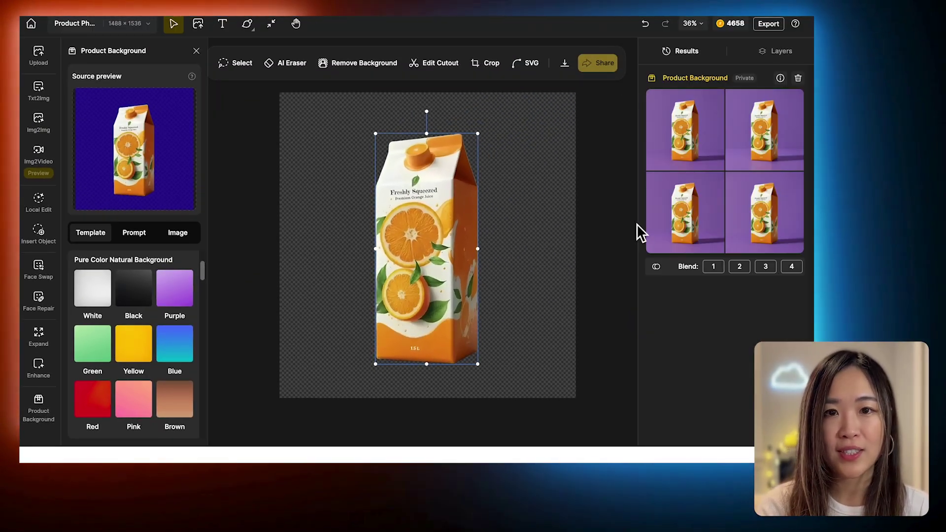
Step: Compare the purple-backdrop results and open Blend 4 for the fourth one
{"action": "mouse_move", "coordinate": [694, 158]}
{"action": "mouse_move", "coordinate": [767, 160]}
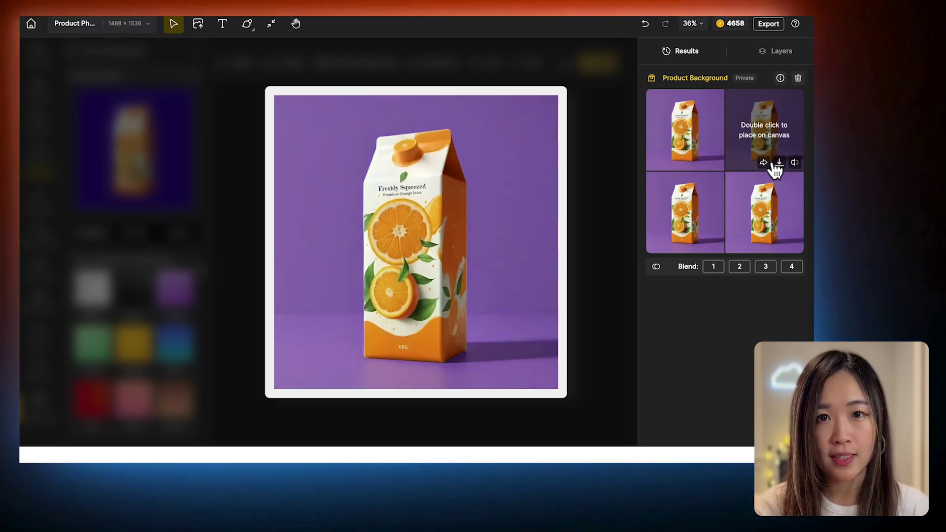
{"action": "mouse_move", "coordinate": [703, 212]}
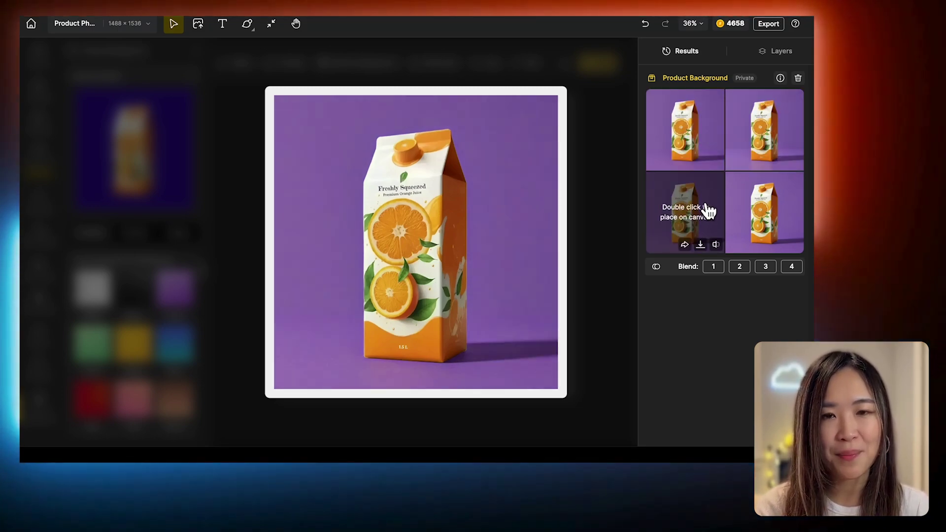
{"action": "mouse_move", "coordinate": [793, 217]}
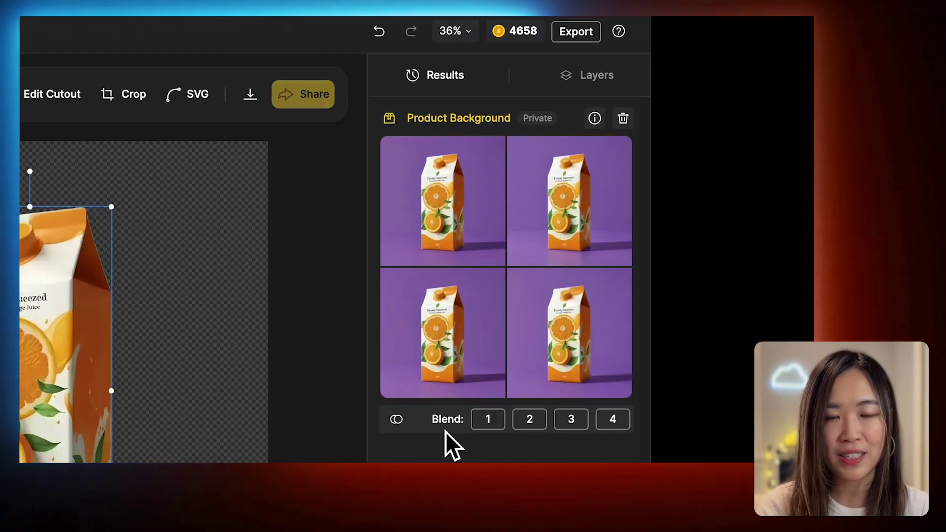
{"action": "mouse_move", "coordinate": [492, 432]}
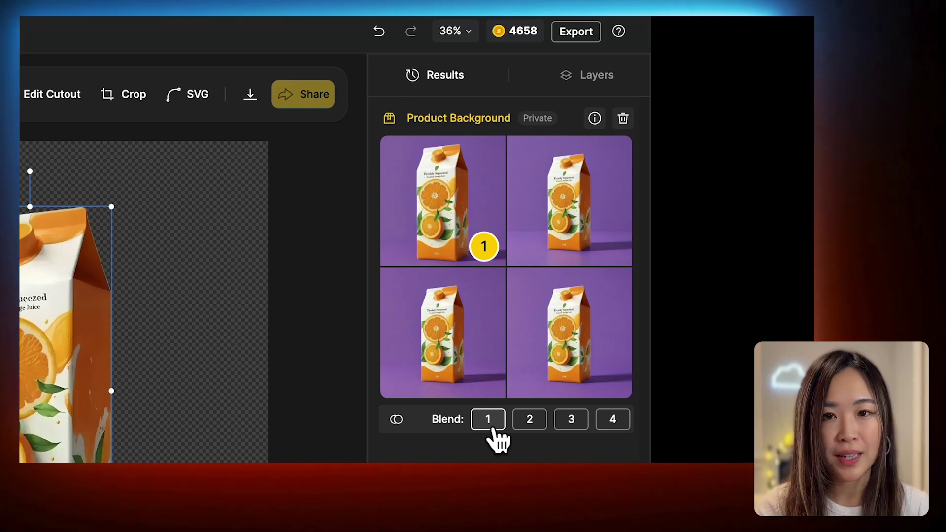
{"action": "mouse_move", "coordinate": [533, 436]}
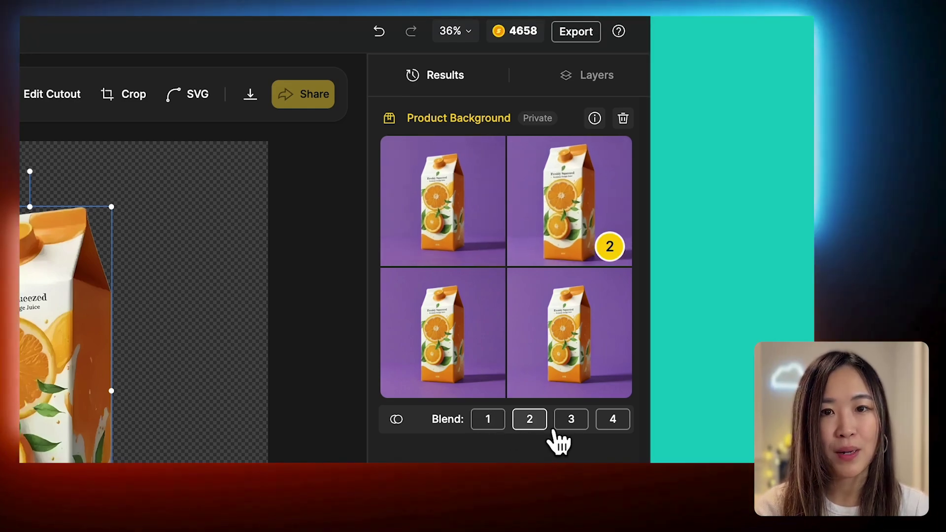
{"action": "mouse_move", "coordinate": [580, 439]}
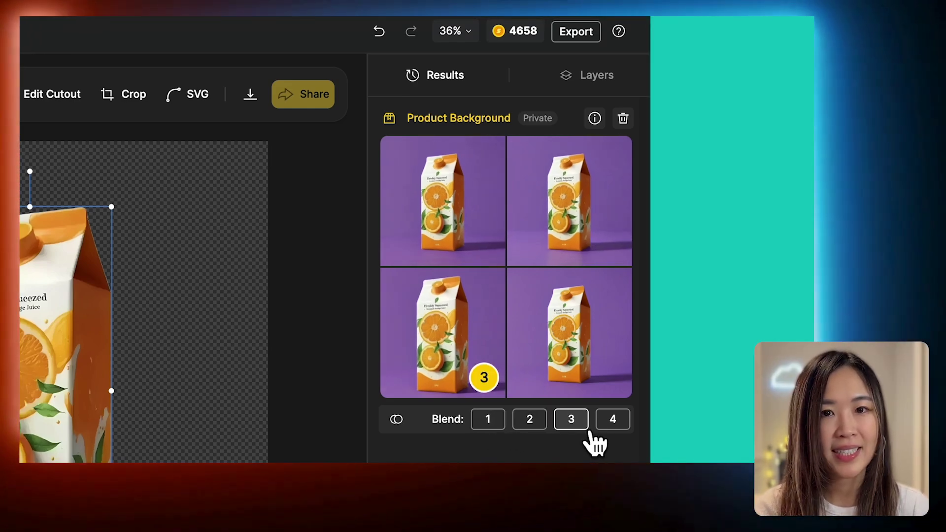
{"action": "mouse_move", "coordinate": [636, 444]}
{"action": "left_click", "coordinate": [626, 424]}
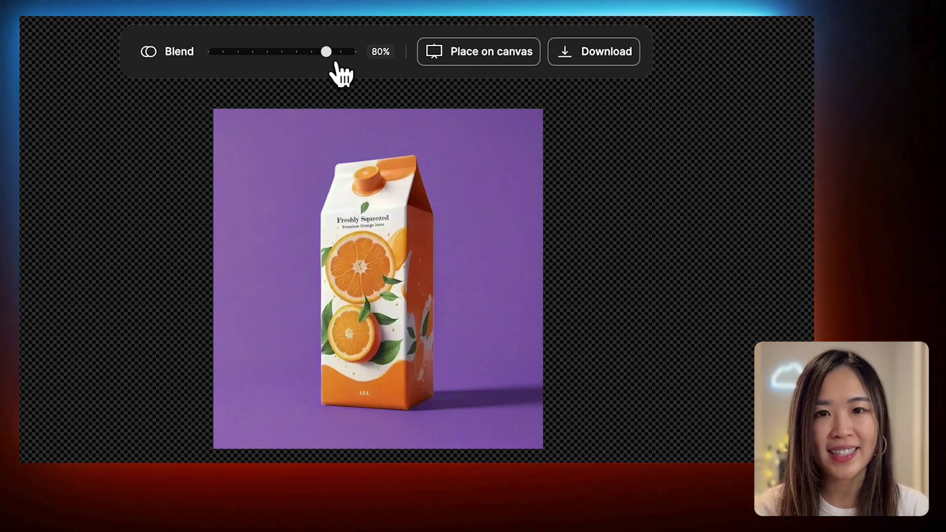
Step: Try blend strengths of 90% and 10%, then settle the fourth result at 70%
{"action": "key", "text": "Right"}
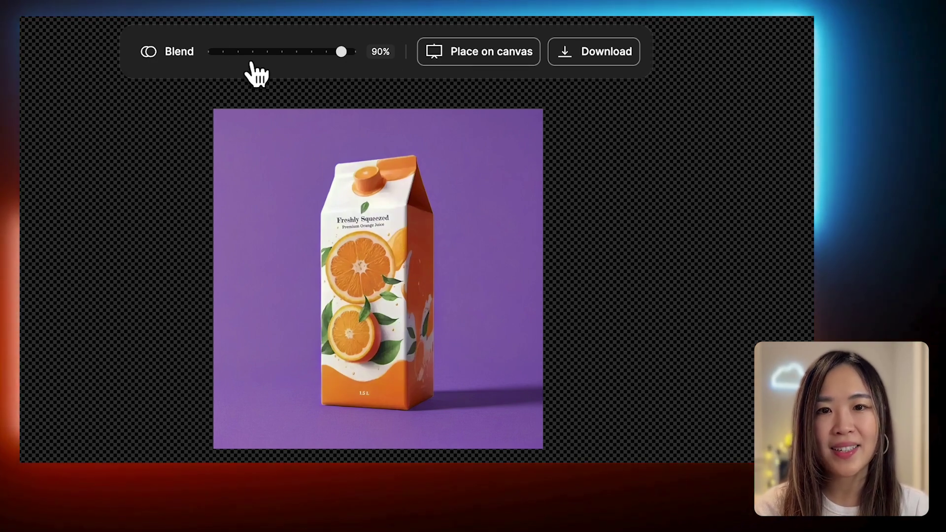
{"action": "left_click", "coordinate": [235, 58]}
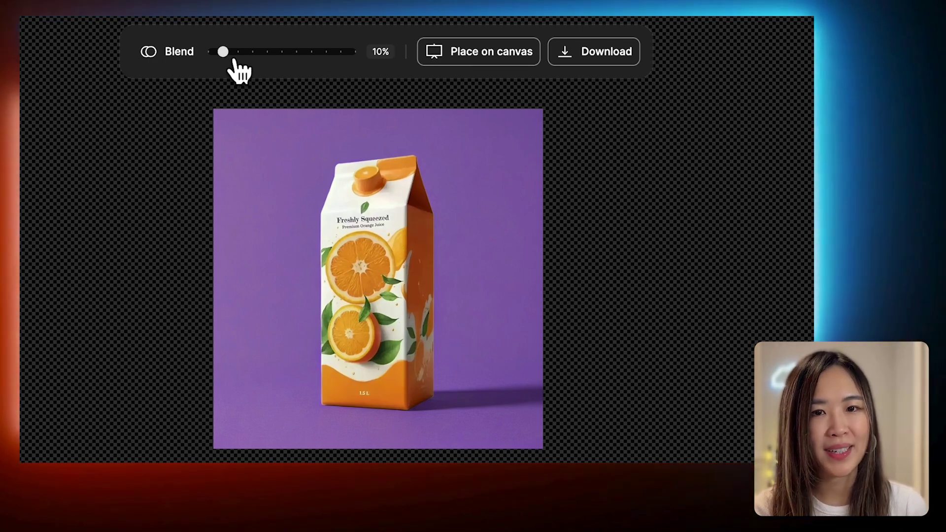
{"action": "left_click", "coordinate": [345, 63]}
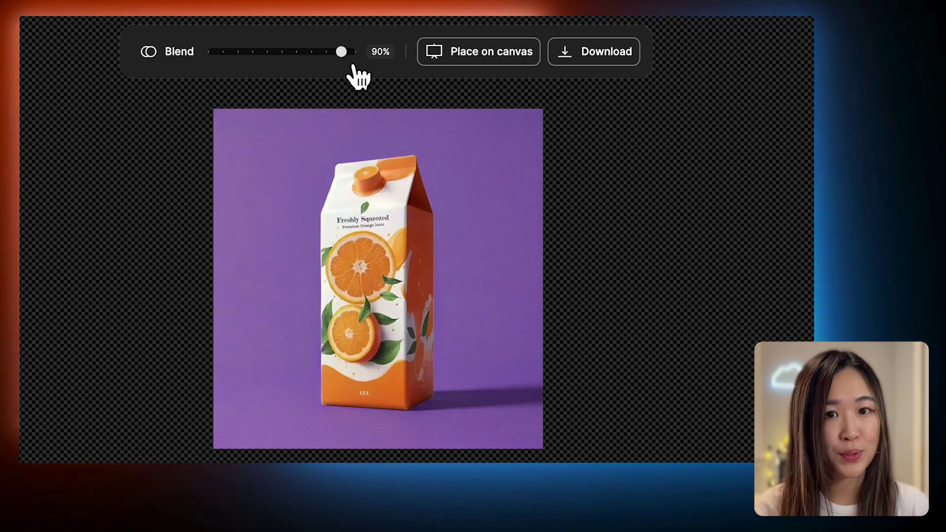
{"action": "key", "text": "Left"}
{"action": "key", "text": "Left"}
{"action": "key", "text": "Left"}
{"action": "key", "text": "Left"}
{"action": "key", "text": "Left"}
{"action": "key", "text": "Left"}
{"action": "key", "text": "Left"}
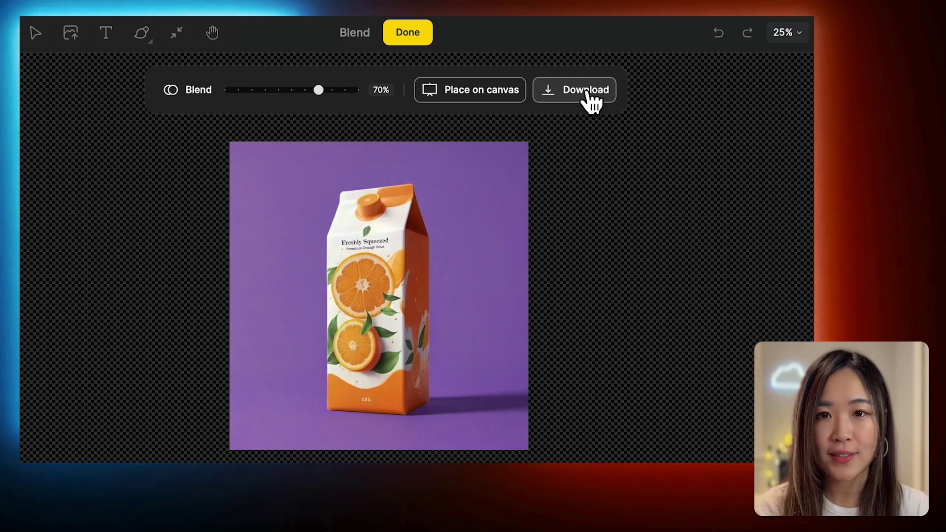
Step: Place the 70%-blend purple carton on the canvas and dismiss the Monstera template warning
{"action": "left_click", "coordinate": [510, 106]}
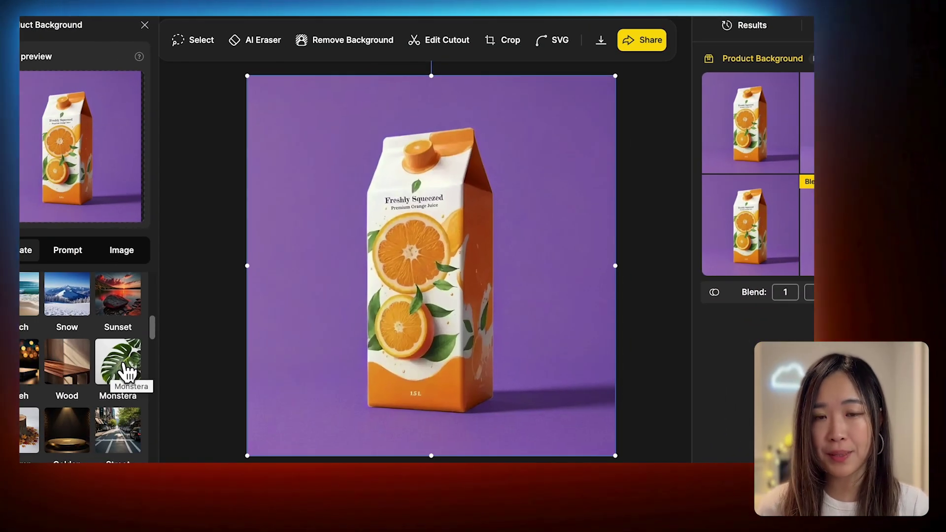
{"action": "left_click", "coordinate": [123, 362]}
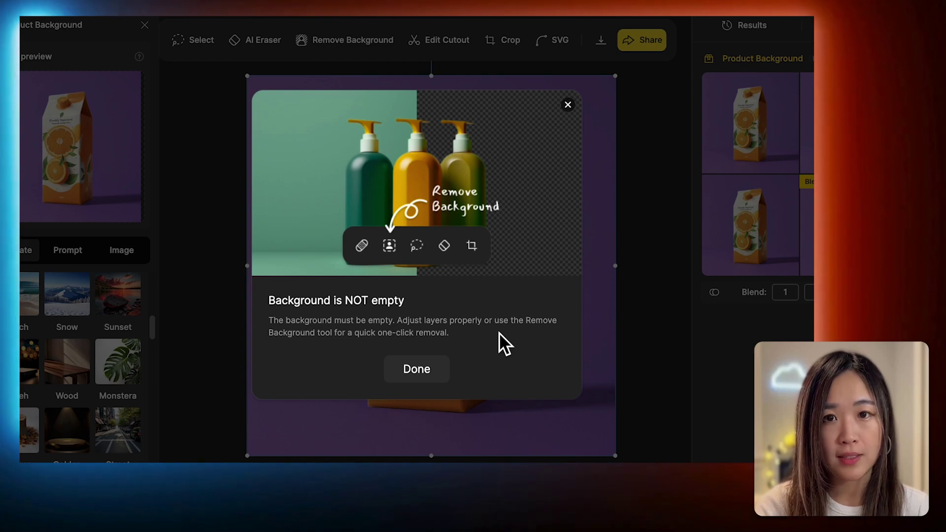
{"action": "left_click", "coordinate": [418, 371]}
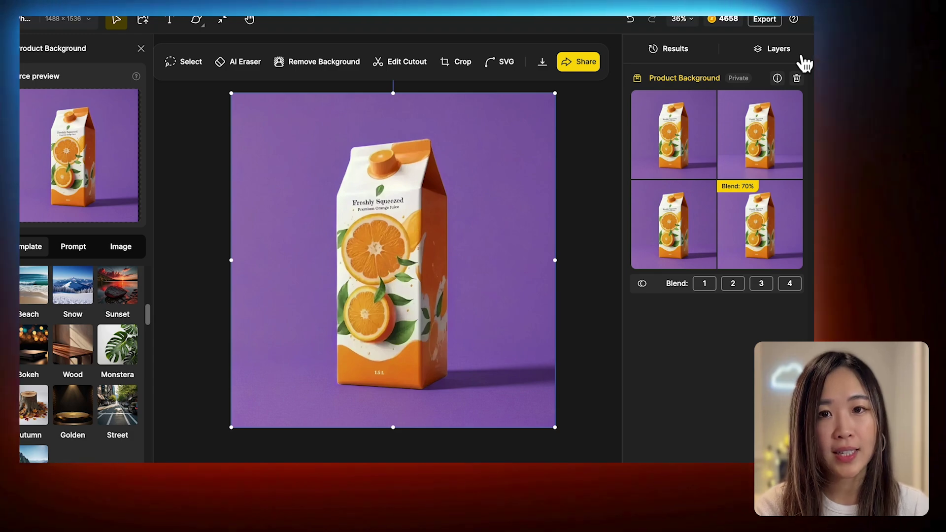
Step: Hide Layer 2, the purple background, in the Layers list
{"action": "left_click", "coordinate": [803, 61]}
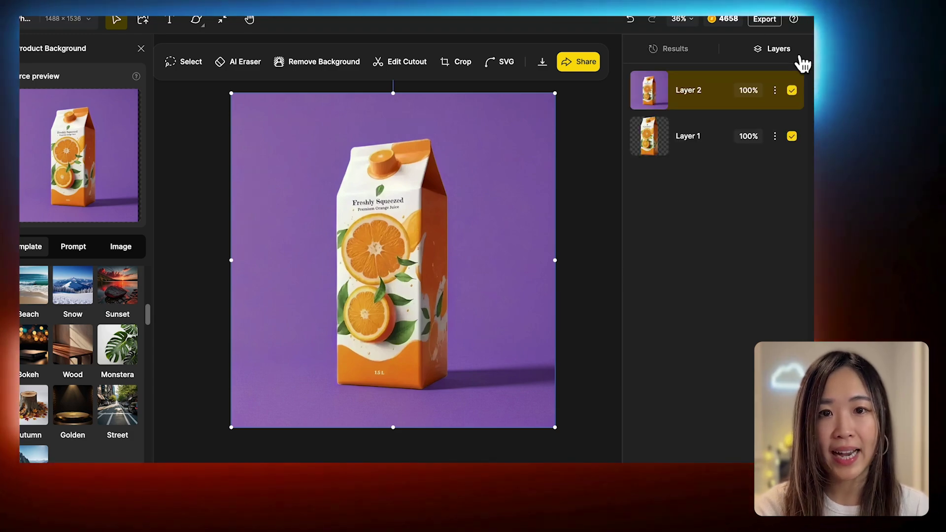
{"action": "left_click", "coordinate": [800, 95]}
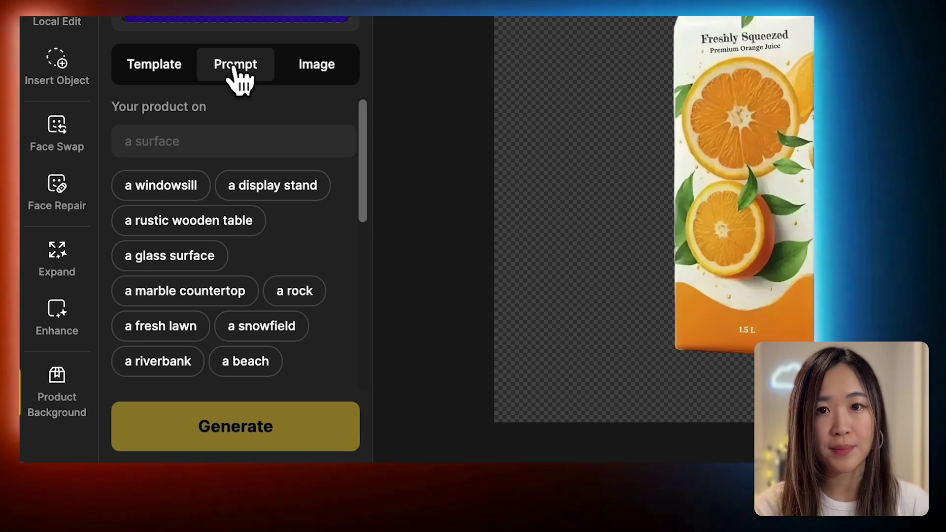
Step: Generate backgrounds with surface 'a beach' and background 'the ocean with palm trees'
{"action": "left_click", "coordinate": [219, 151]}
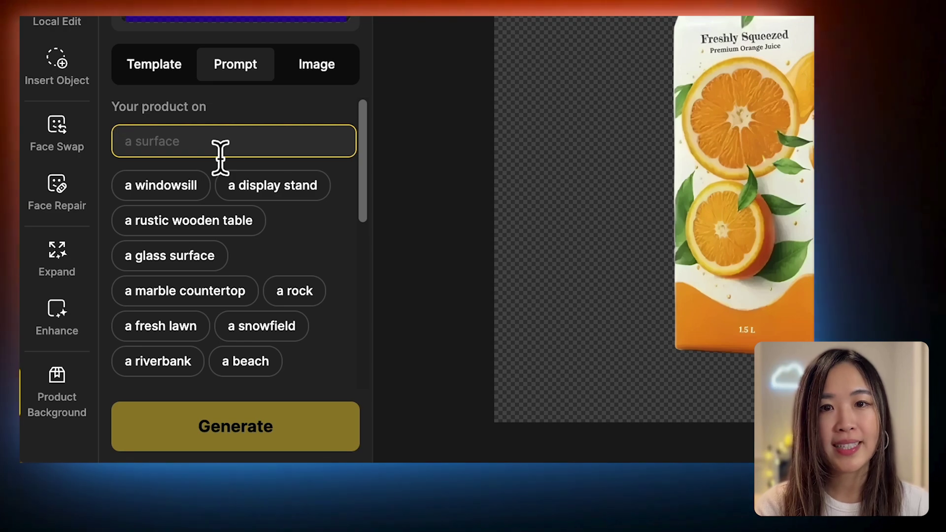
{"action": "type", "text": "a beach"}
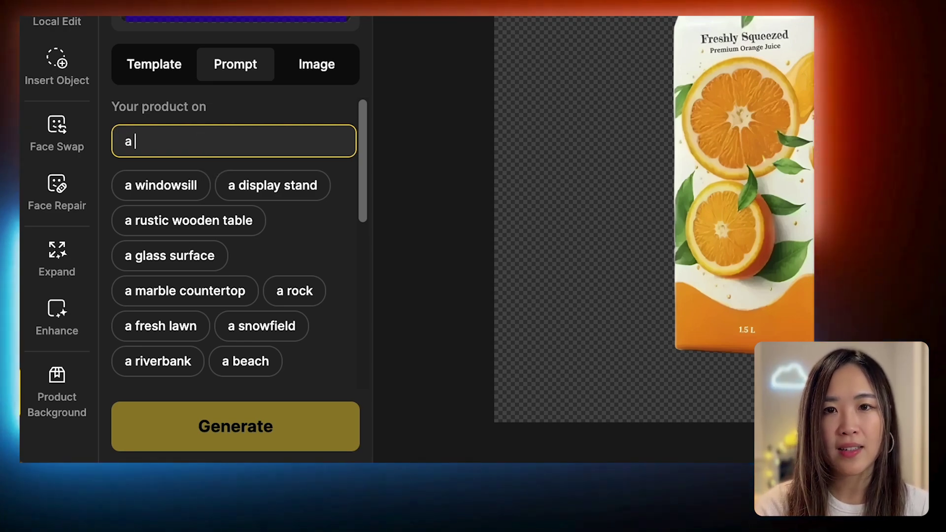
{"action": "left_click", "coordinate": [232, 256]}
{"action": "scroll", "coordinate": [271, 286], "scroll_direction": "down", "scroll_amount": 1}
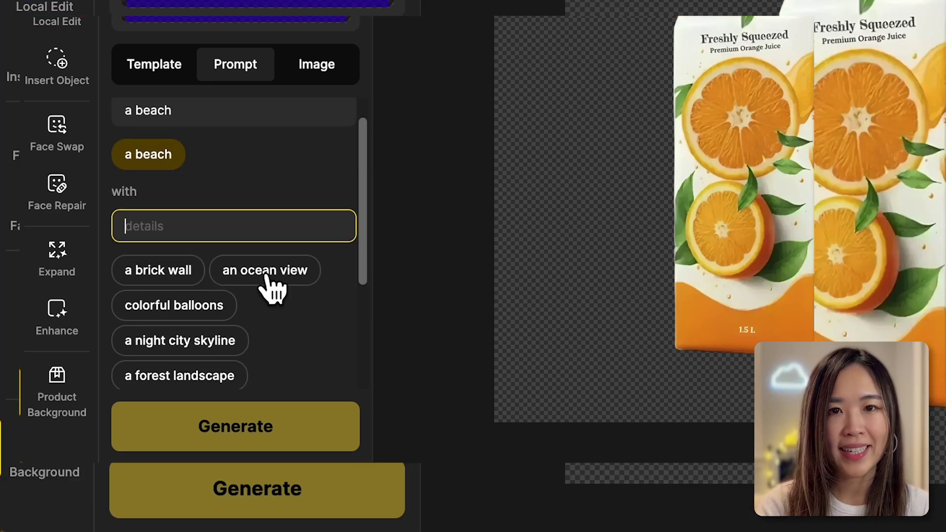
{"action": "scroll", "coordinate": [257, 264], "scroll_direction": "down", "scroll_amount": 3}
{"action": "type", "text": "the ocean with palm trees"}
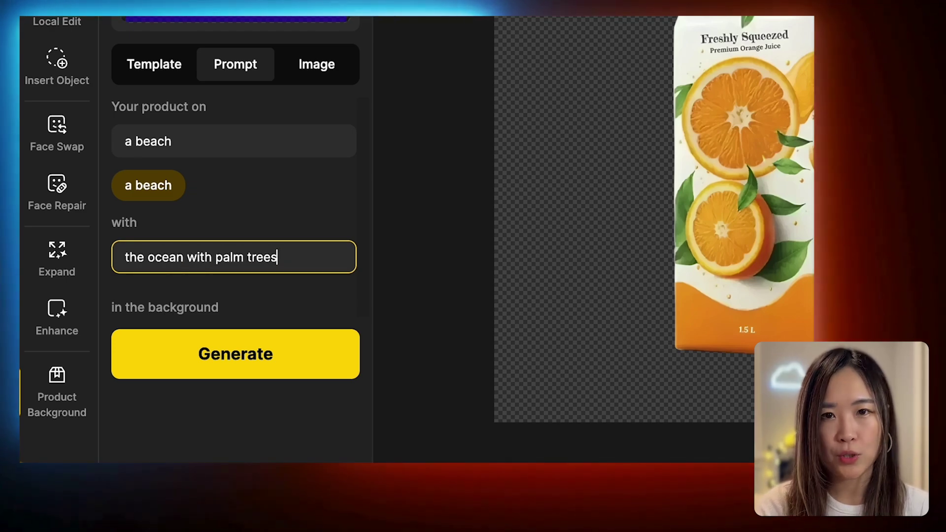
{"action": "left_click", "coordinate": [249, 376]}
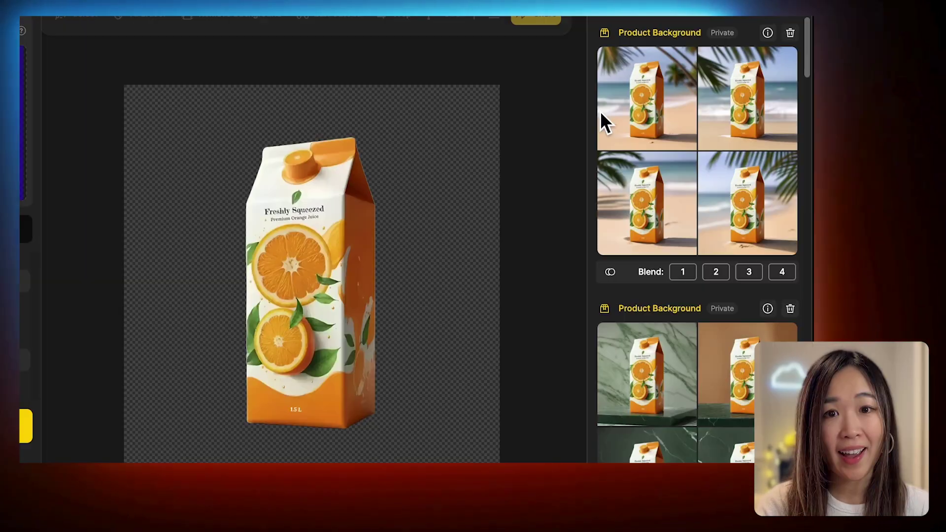
{"action": "mouse_move", "coordinate": [659, 105]}
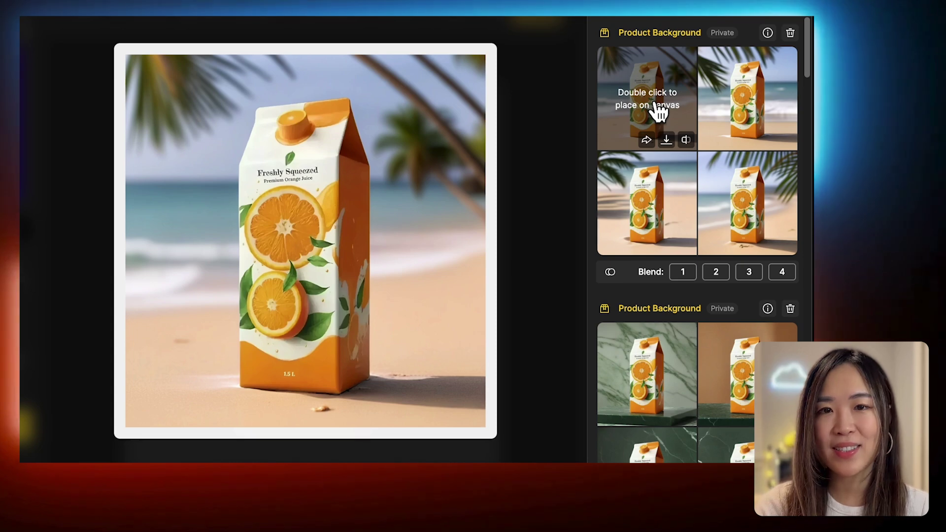
{"action": "mouse_move", "coordinate": [764, 116]}
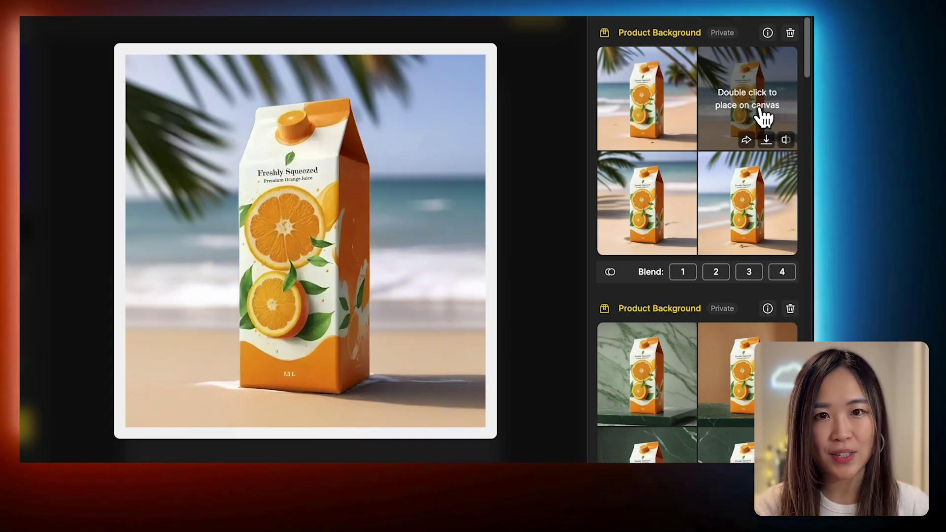
{"action": "mouse_move", "coordinate": [667, 226]}
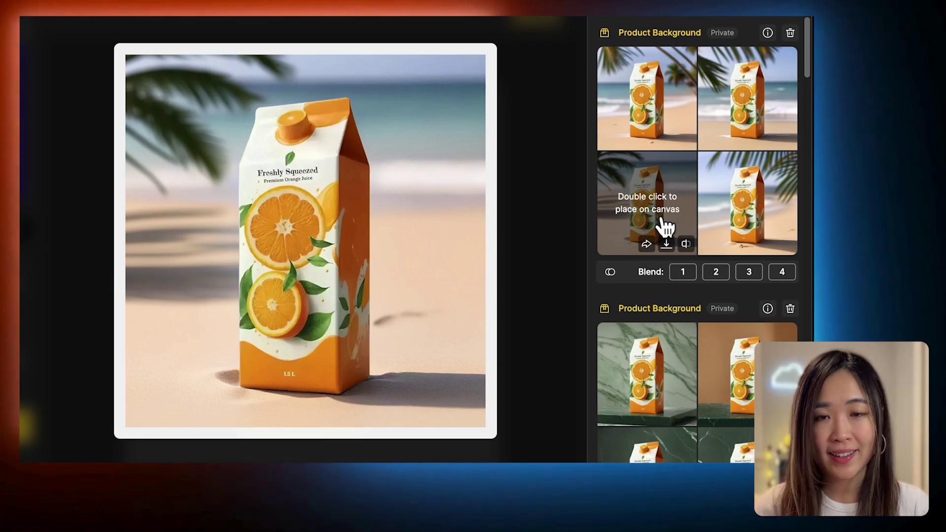
{"action": "mouse_move", "coordinate": [754, 228]}
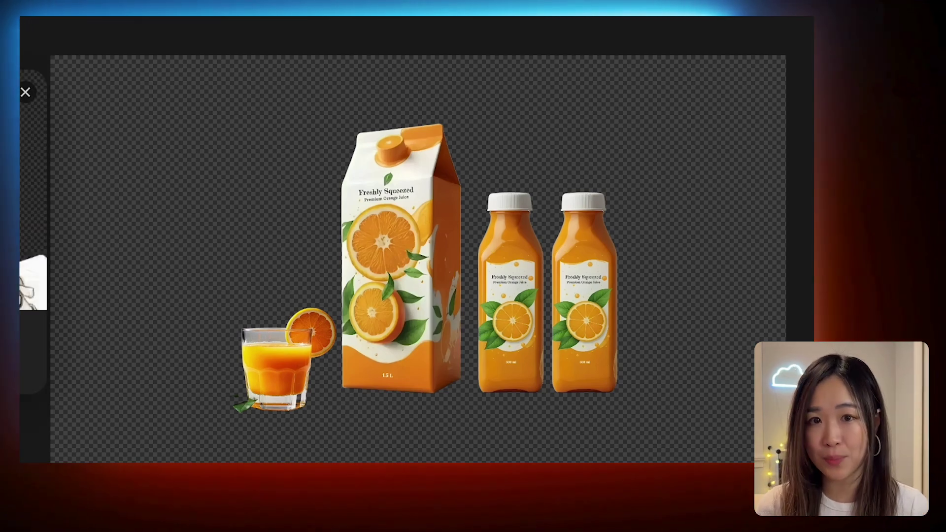
Step: Upload 'orange juice bottle_2x.png' and shrink it to stand beside the carton
{"action": "left_click", "coordinate": [436, 332]}
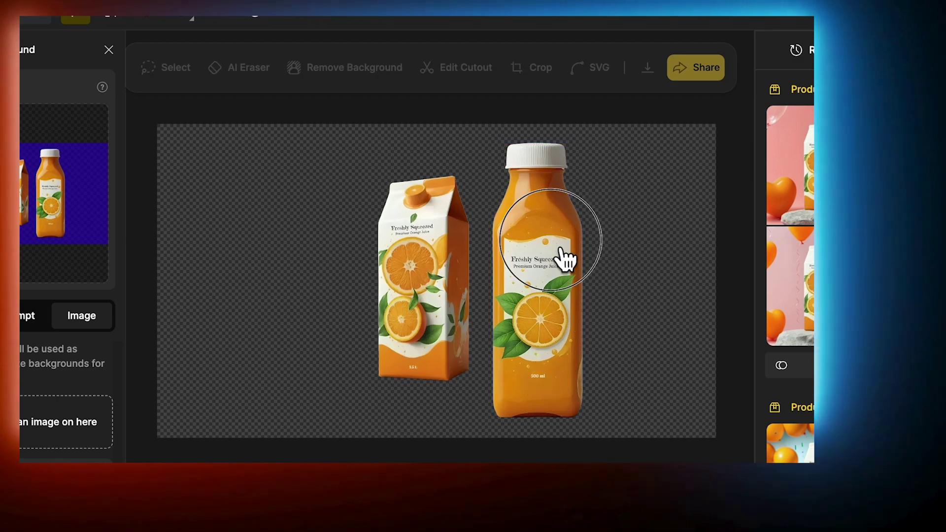
{"action": "left_click_drag", "start_coordinate": [583, 142], "coordinate": [570, 170]}
{"action": "left_click_drag", "start_coordinate": [571, 417], "coordinate": [544, 344]}
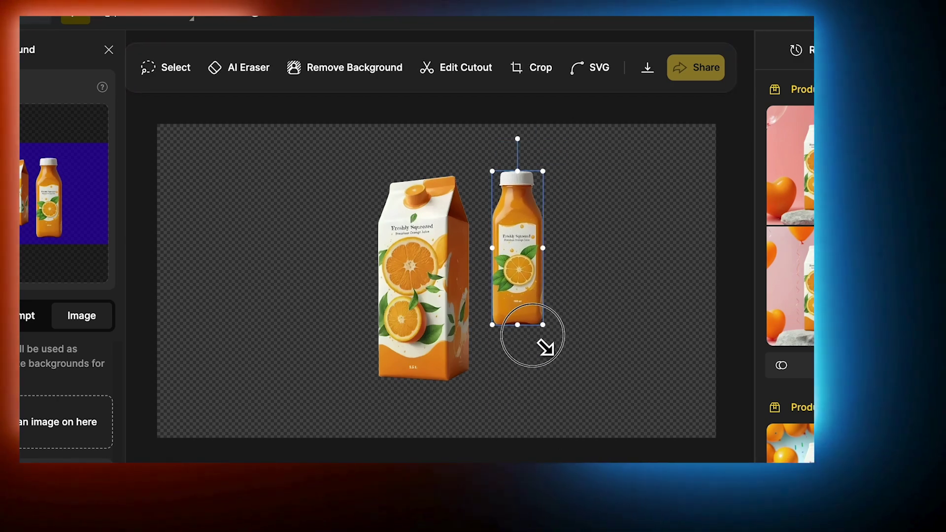
{"action": "left_click_drag", "start_coordinate": [531, 296], "coordinate": [522, 355]}
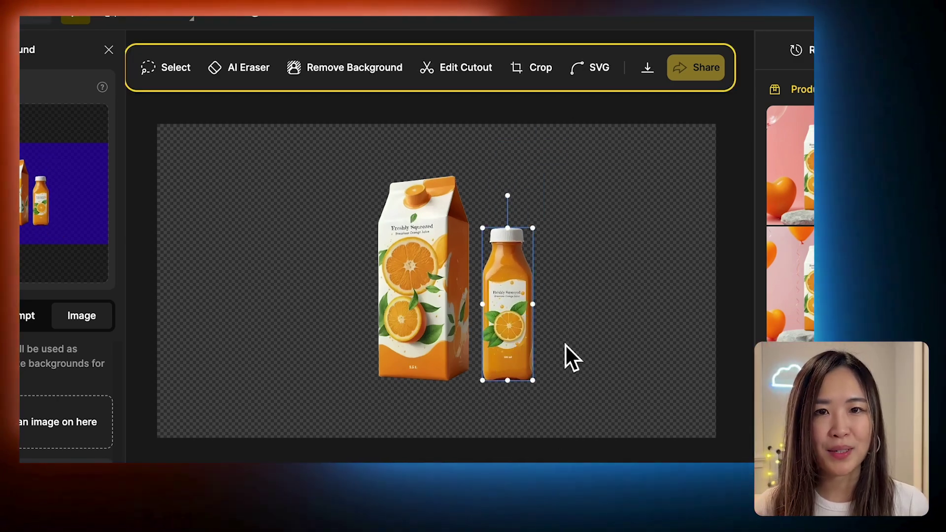
Step: Duplicate the bottle and set the copy alongside the original
{"action": "key", "text": "ctrl+c"}
{"action": "key", "text": "ctrl+v"}
{"action": "left_click_drag", "start_coordinate": [522, 314], "coordinate": [576, 314]}
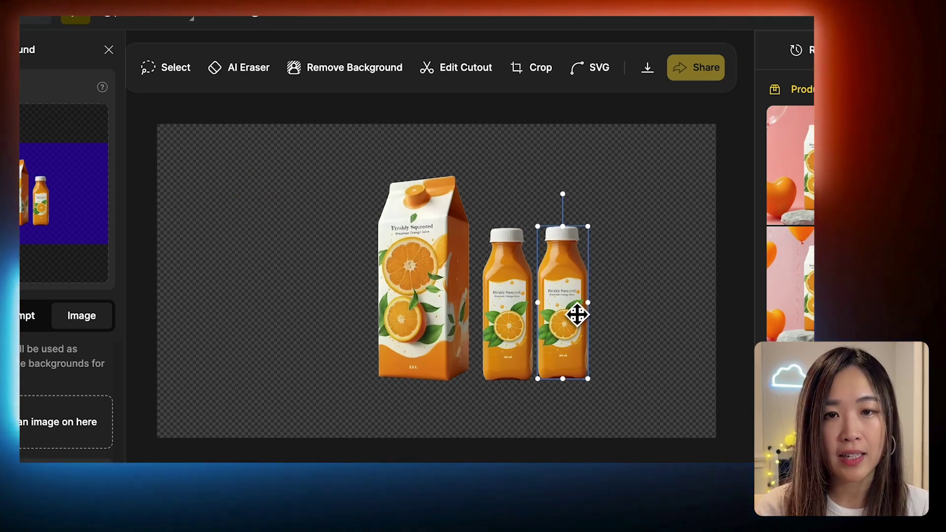
{"action": "left_click", "coordinate": [581, 344]}
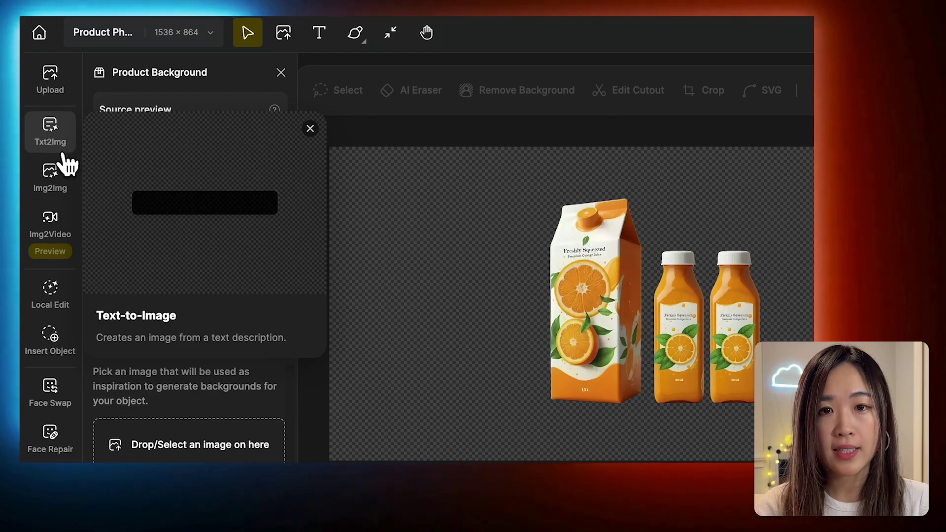
Step: Generate Txt2Img images of 'a glass of orange juice with an orange' in High Quality
{"action": "left_click", "coordinate": [58, 147]}
{"action": "left_click", "coordinate": [227, 171]}
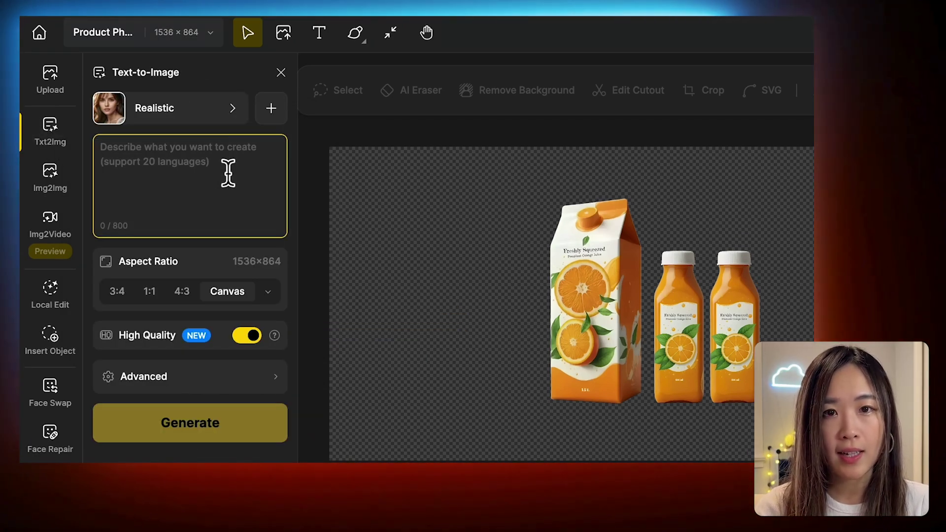
{"action": "type", "text": "a glass of orange j"}
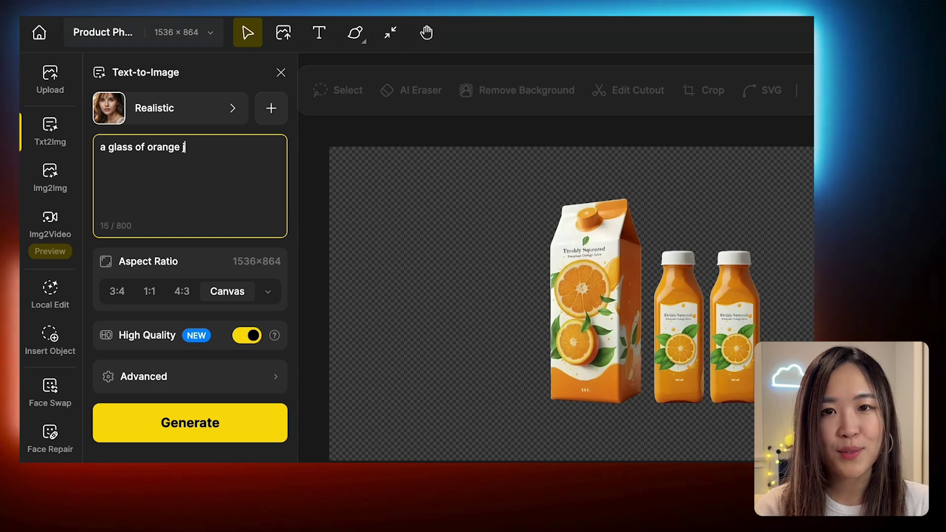
{"action": "type", "text": "uice with an orange and leaves on a white background"}
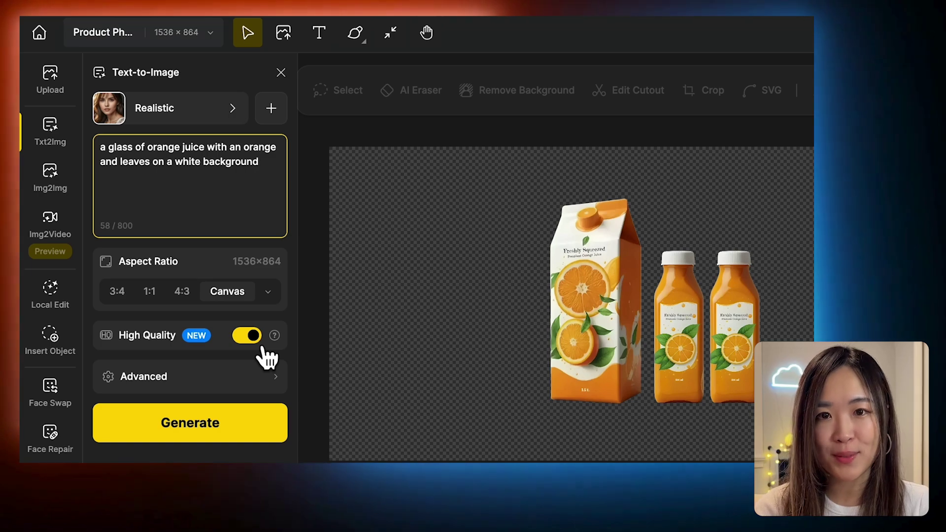
{"action": "left_click", "coordinate": [207, 423]}
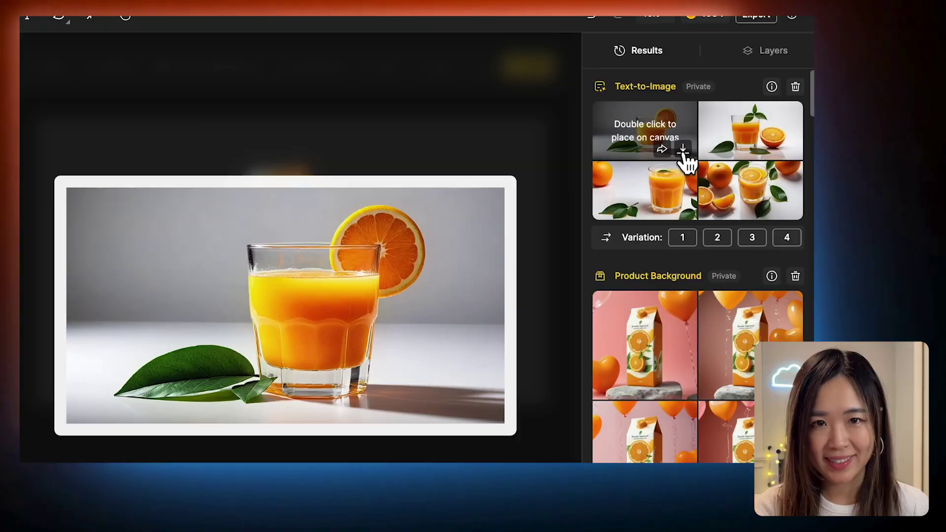
Step: Place the first juice-glass image, remove its background and erase the large leaf from the cutout
{"action": "double_click", "coordinate": [659, 141]}
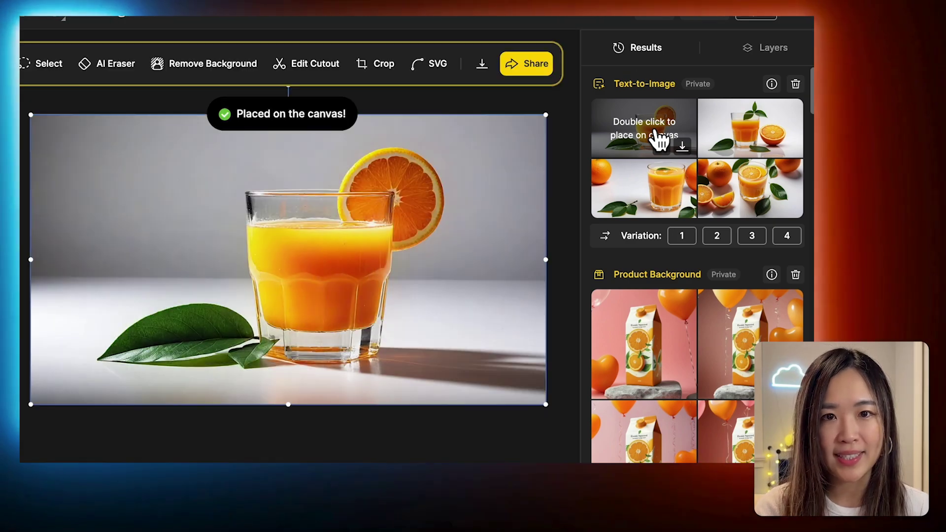
{"action": "left_click", "coordinate": [227, 69]}
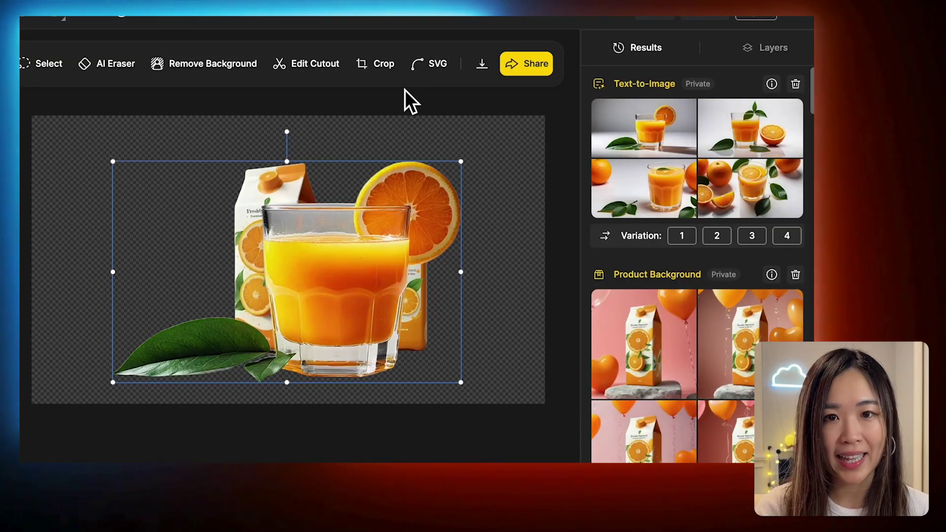
{"action": "left_click", "coordinate": [337, 76]}
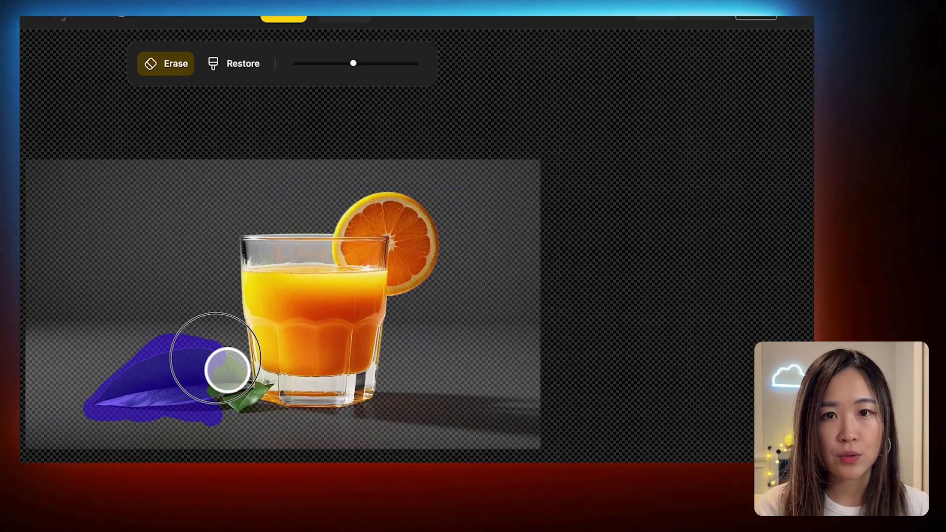
{"action": "left_click_drag", "start_coordinate": [226, 371], "coordinate": [233, 376]}
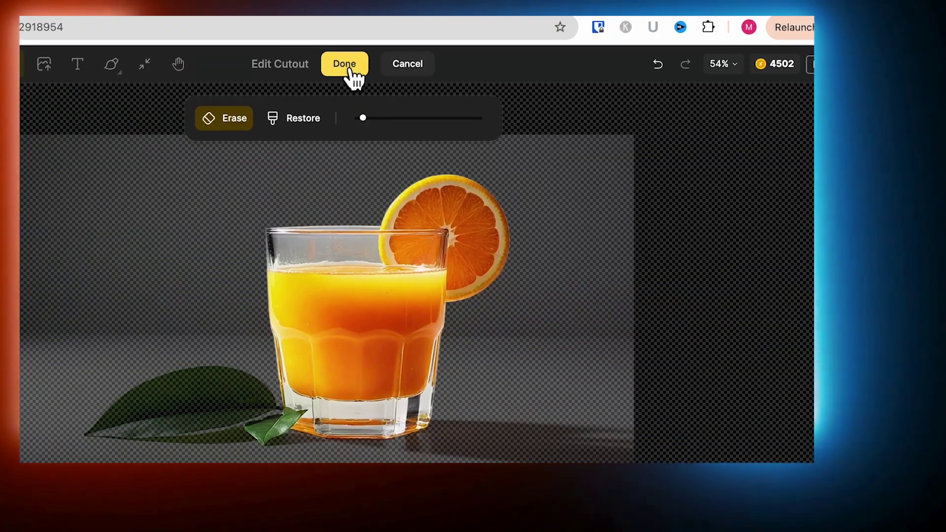
{"action": "left_click", "coordinate": [341, 62]}
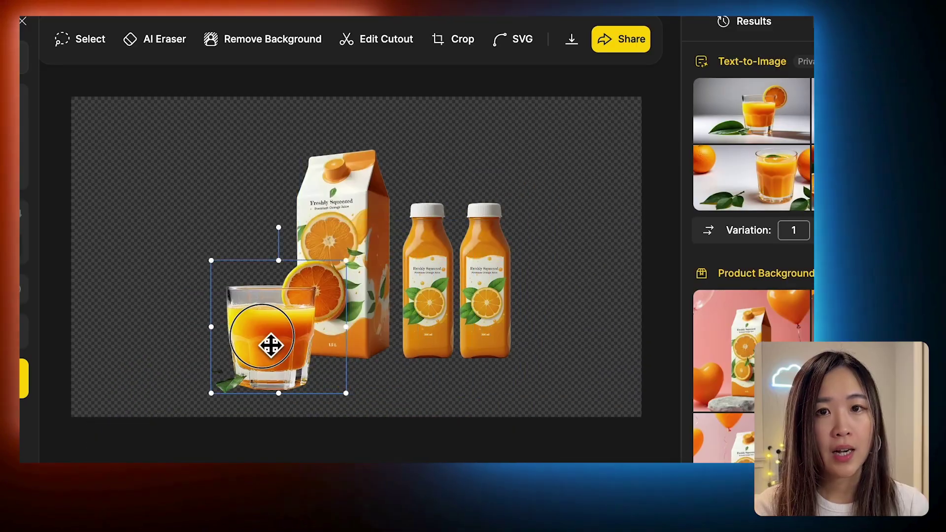
Step: Shrink the glass and position it beside the juice carton
{"action": "left_click_drag", "start_coordinate": [270, 345], "coordinate": [210, 293]}
{"action": "left_click", "coordinate": [514, 294]}
{"action": "left_click", "coordinate": [249, 338]}
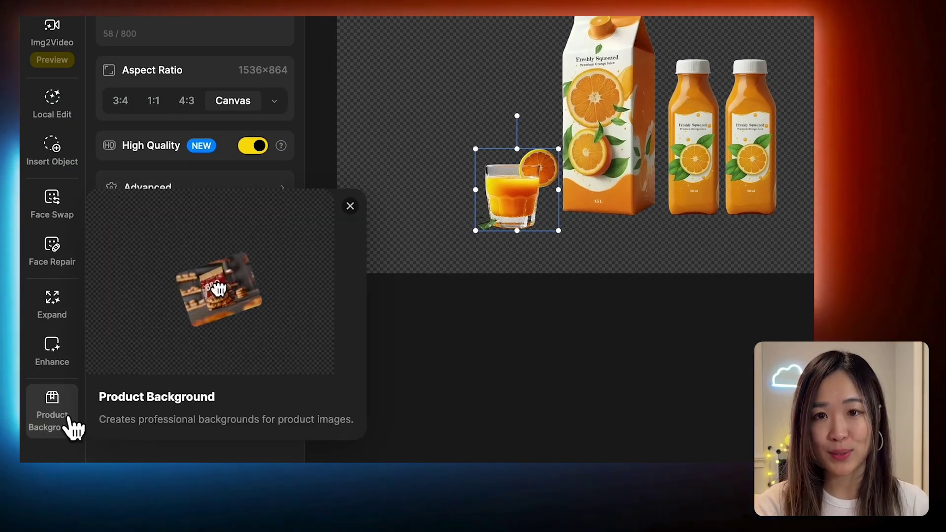
Step: Generate Product Background scenes from an inspiration image with the wooden-table orange-orchard description
{"action": "left_click", "coordinate": [75, 419]}
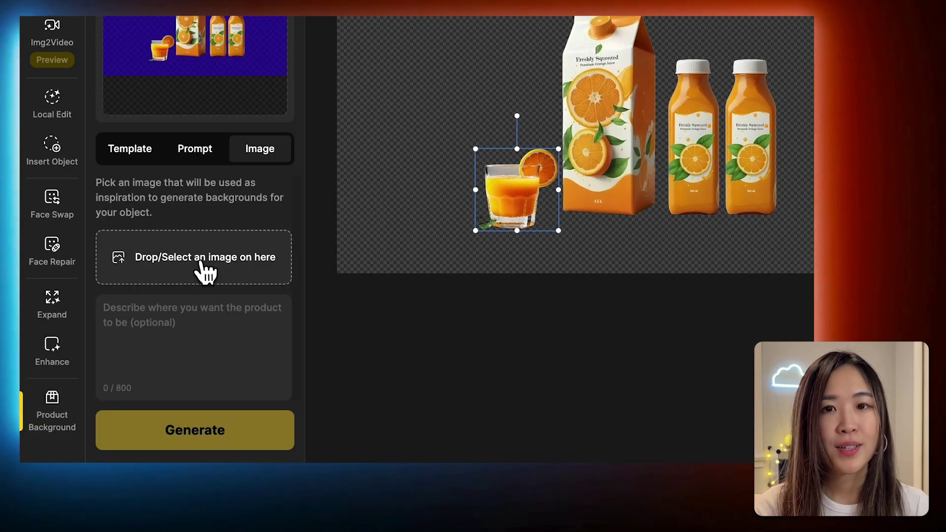
{"action": "left_click", "coordinate": [211, 274]}
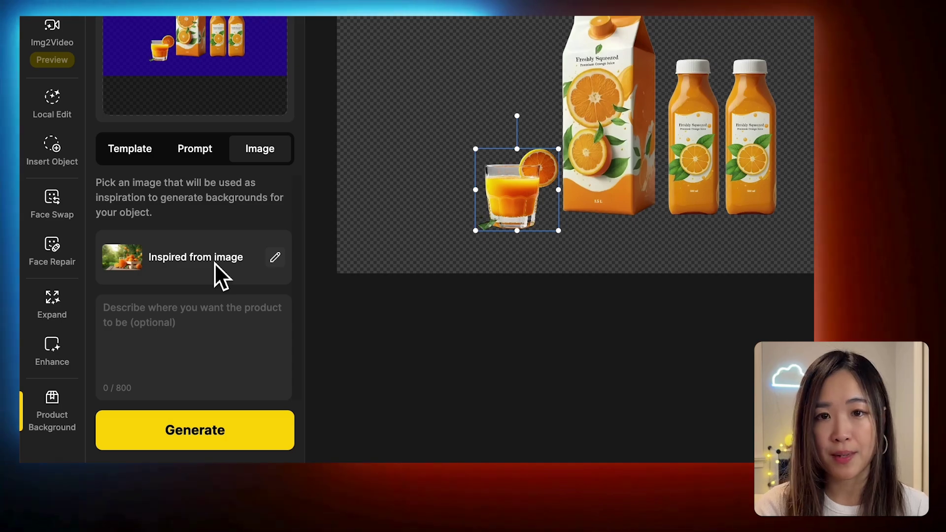
{"action": "left_click", "coordinate": [188, 332]}
{"action": "key", "text": "ctrl+v"}
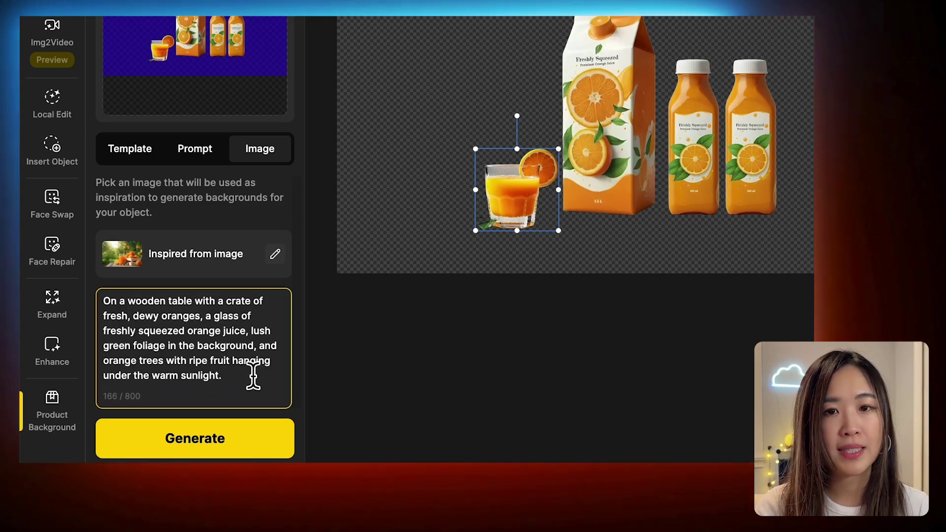
{"action": "left_click", "coordinate": [206, 457]}
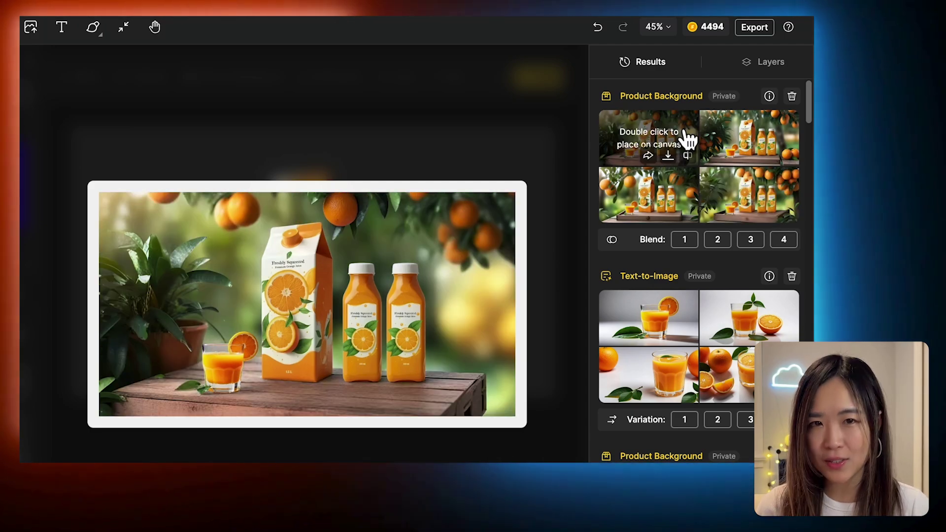
Step: Use AI Eraser on the first orchard result to remove the area around the glass, then place it
{"action": "double_click", "coordinate": [689, 141]}
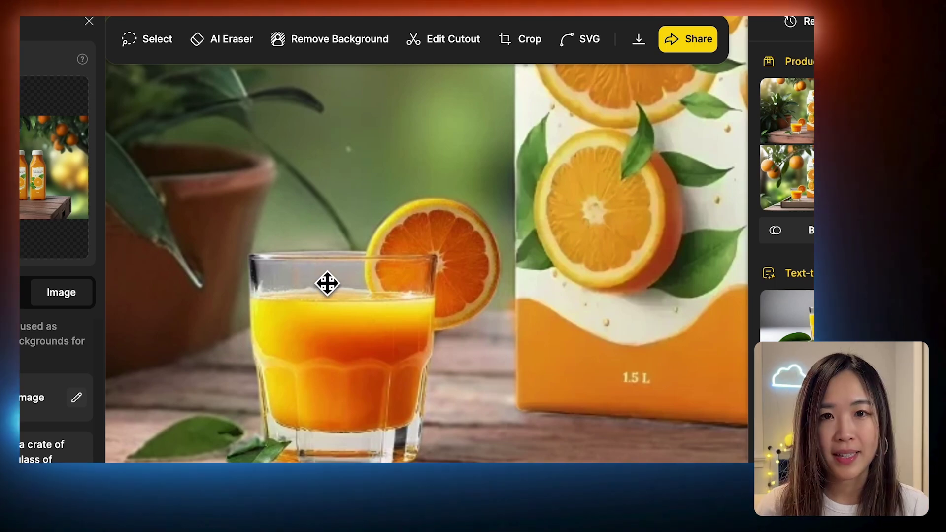
{"action": "left_click", "coordinate": [245, 50]}
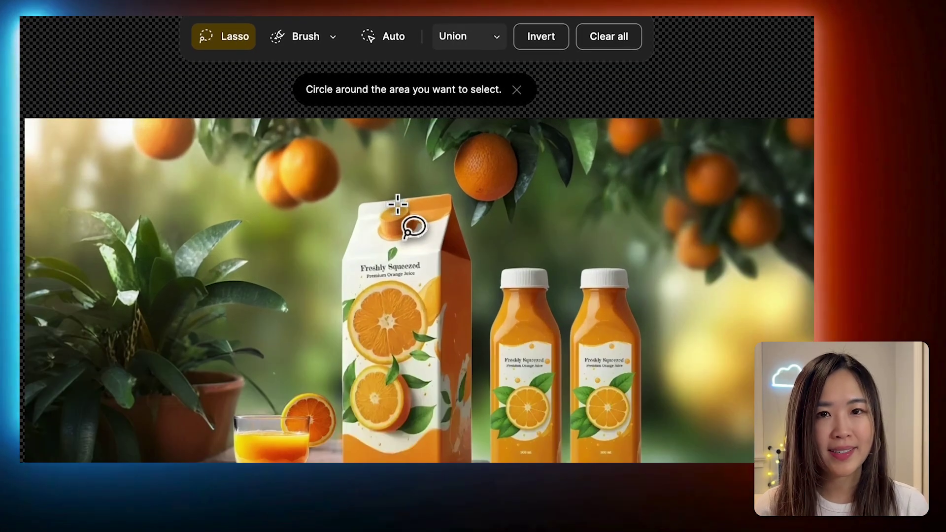
{"action": "scroll", "coordinate": [399, 205], "scroll_direction": "up", "scroll_amount": 5}
{"action": "mouse_move", "coordinate": [249, 288]}
{"action": "left_mouse_down"}
{"action": "mouse_move", "coordinate": [123, 292]}
{"action": "mouse_move", "coordinate": [141, 336]}
{"action": "mouse_move", "coordinate": [247, 338]}
{"action": "mouse_move", "coordinate": [249, 289]}
{"action": "left_mouse_up"}
{"action": "left_click", "coordinate": [437, 95]}
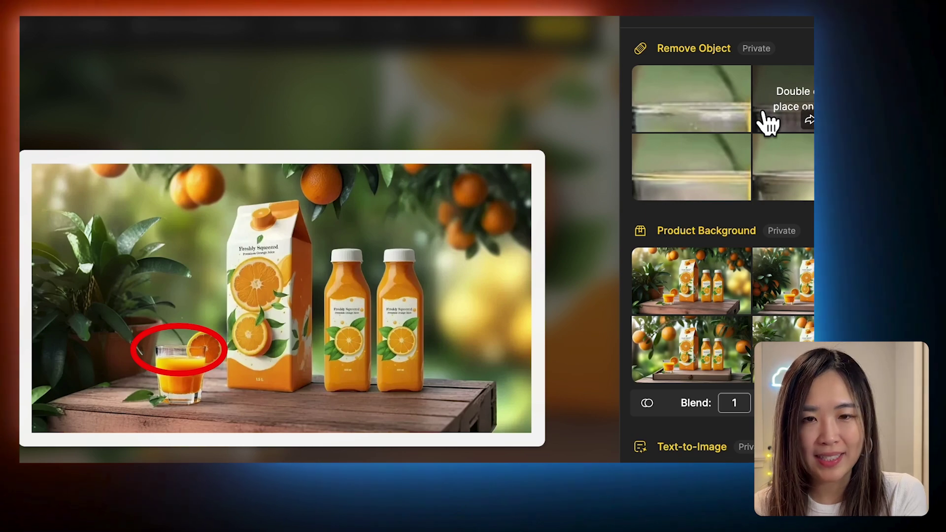
{"action": "double_click", "coordinate": [702, 112]}
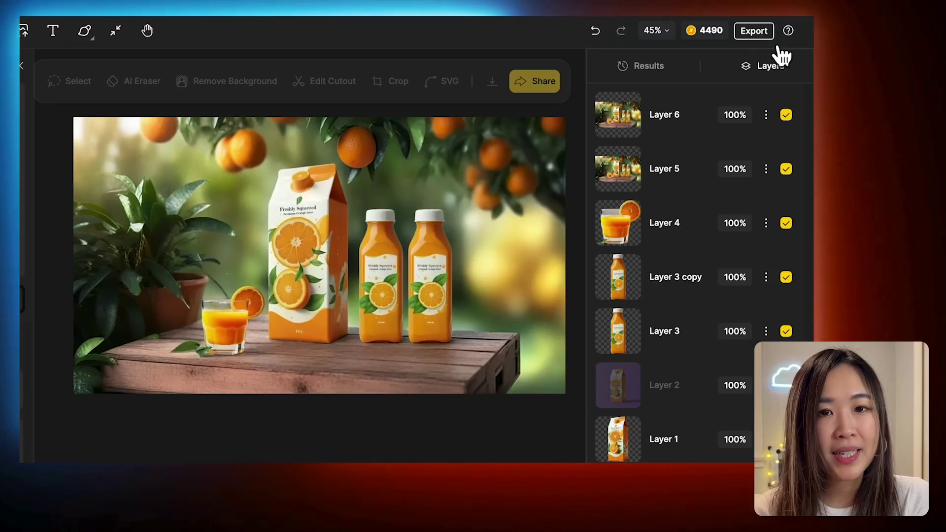
Step: Open the Export options to download the orchard composite as a 1x PNG
{"action": "left_click", "coordinate": [759, 31]}
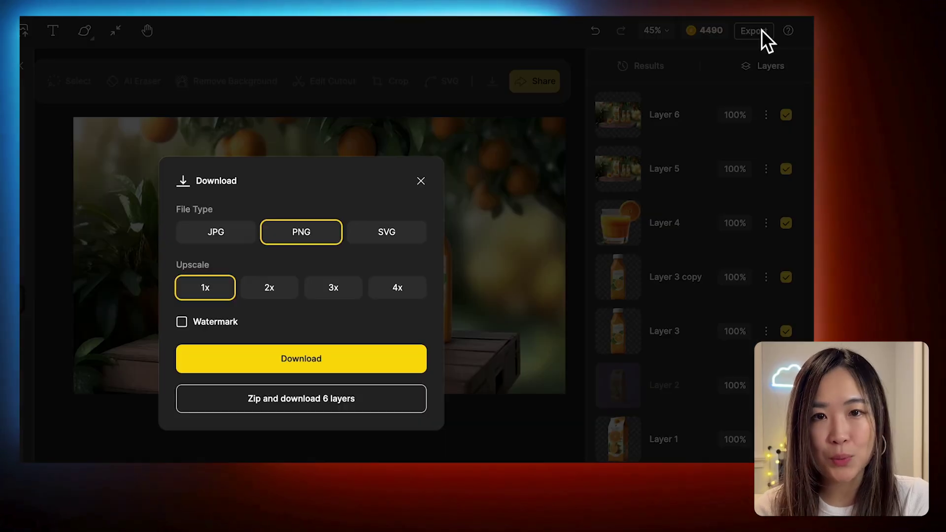